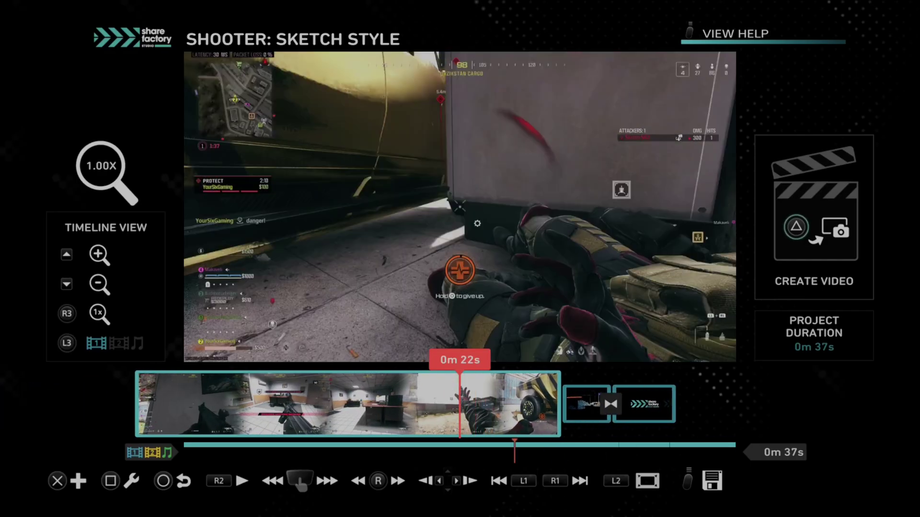
# - Scrub back and forth through the gameplay clip and park the playhead at 0m 20s
pyautogui.press('Left')
pyautogui.press('Left')
pyautogui.press('Left')
pyautogui.press('Left')
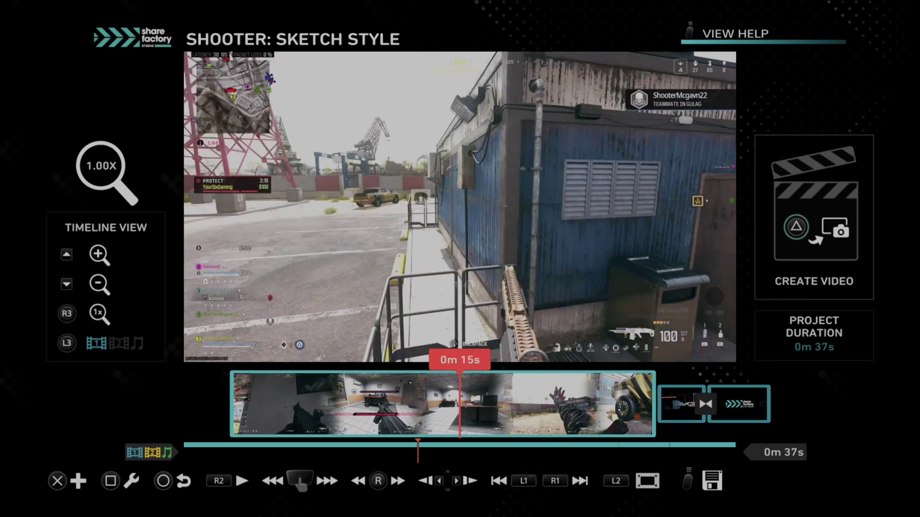
pyautogui.press('Left')
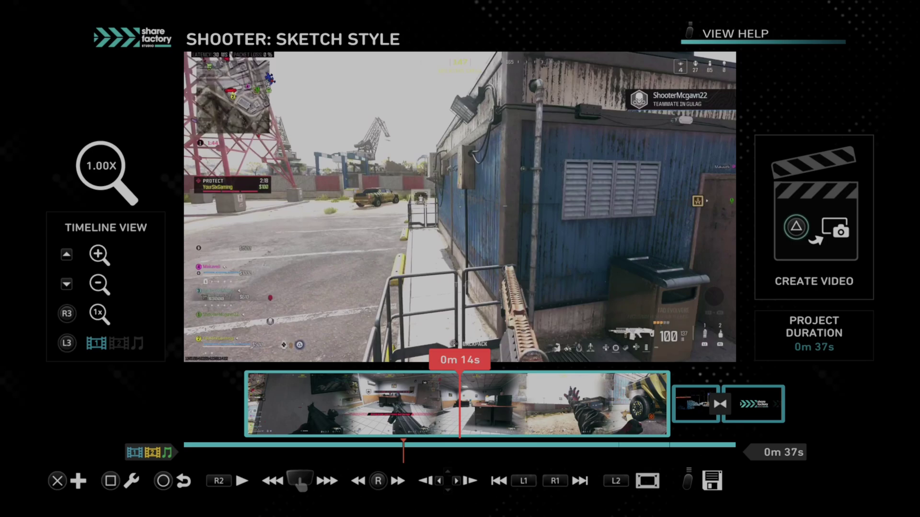
pyautogui.press('Left')
pyautogui.press('Left')
pyautogui.press('Left')
pyautogui.press('Left')
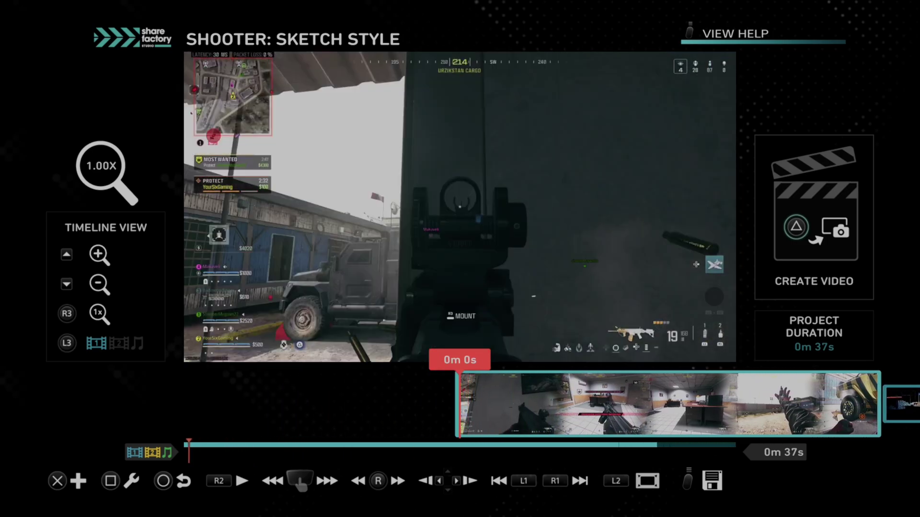
pyautogui.press('space')
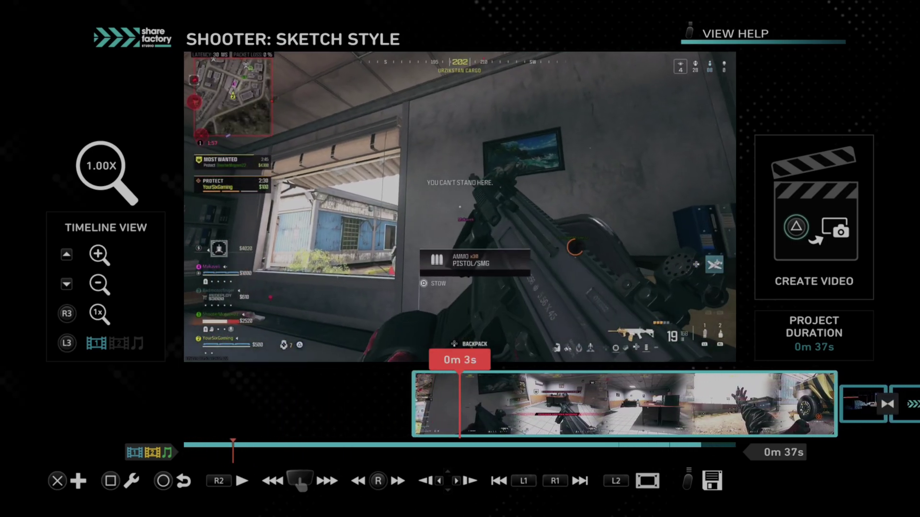
pyautogui.press('Right')
pyautogui.press('Right')
pyautogui.press('Right')
pyautogui.press('Right')
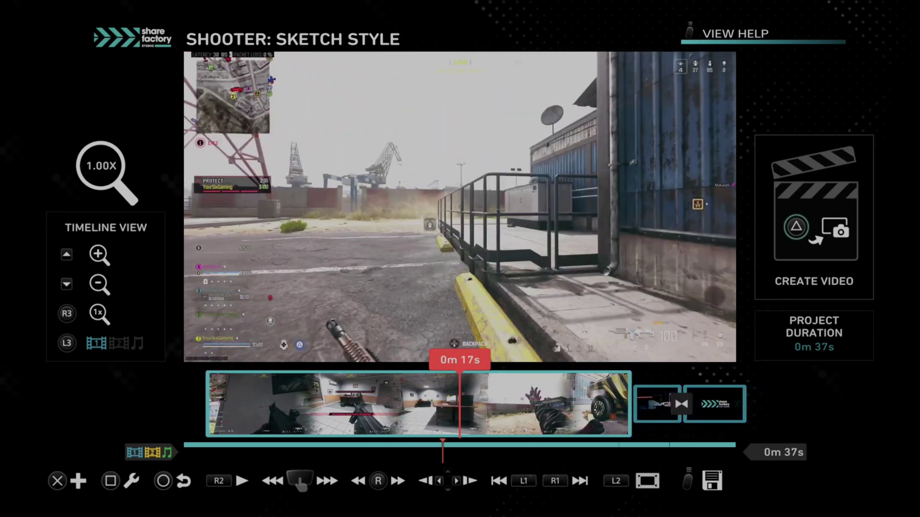
pyautogui.press('Right')
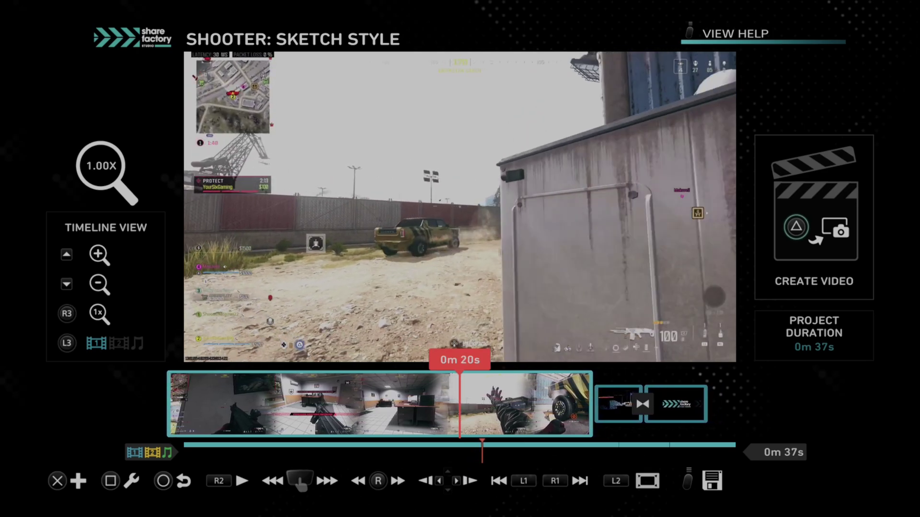
pyautogui.press('Left')
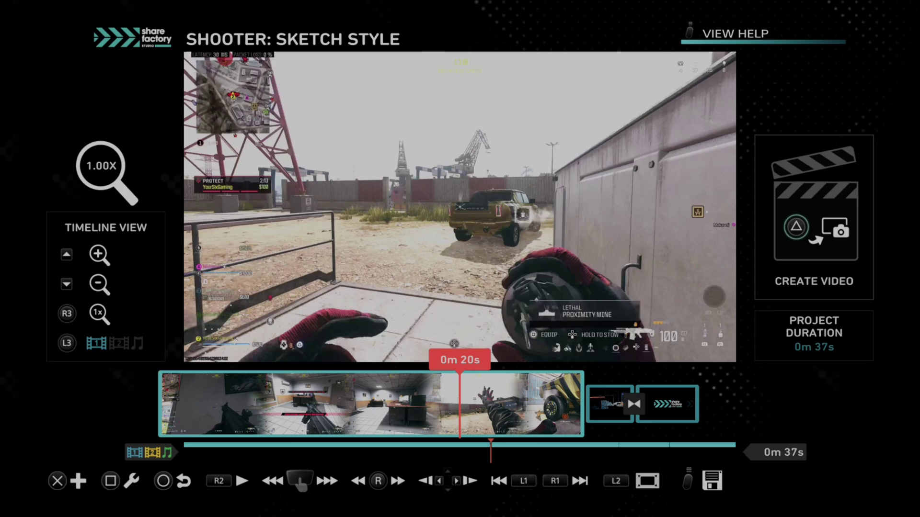
# - Split the gameplay clip at 0m 20s with Split Clip
pyautogui.press('Return')
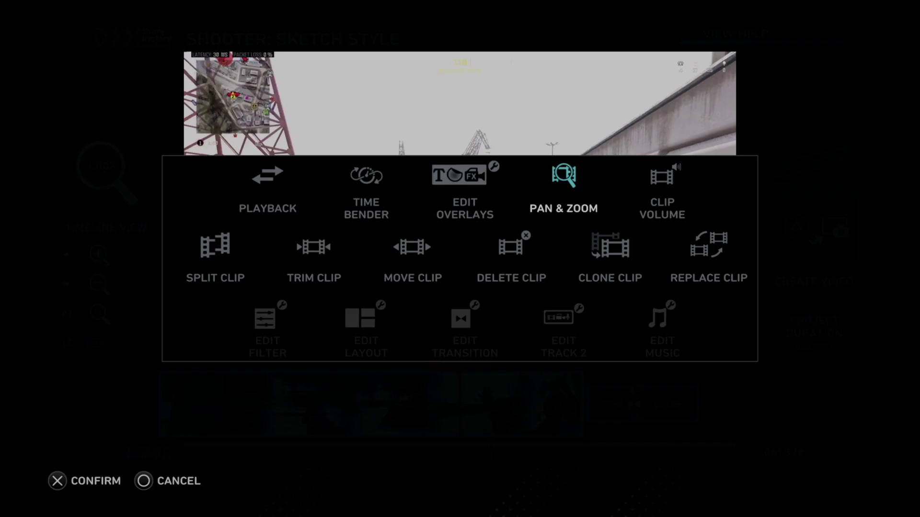
pyautogui.press('Escape')
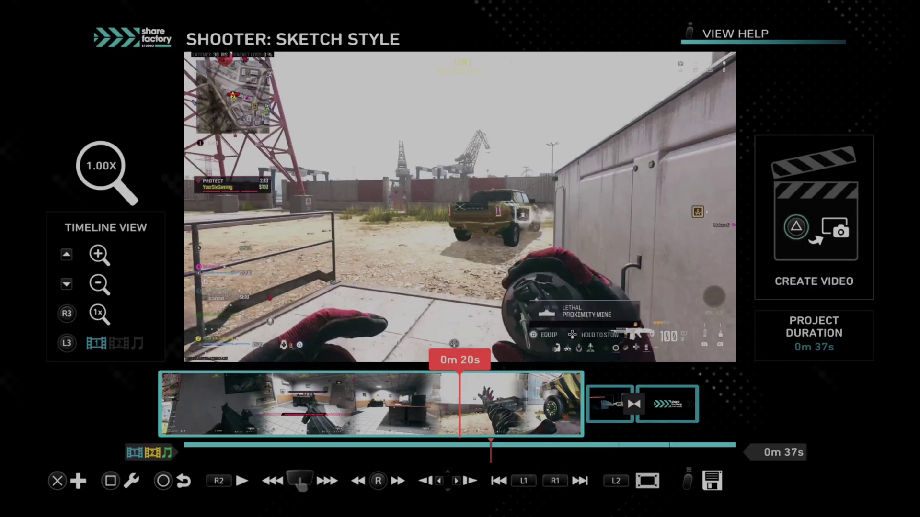
pyautogui.press('Return')
pyautogui.press('Left')
pyautogui.press('Left')
pyautogui.press('Return')
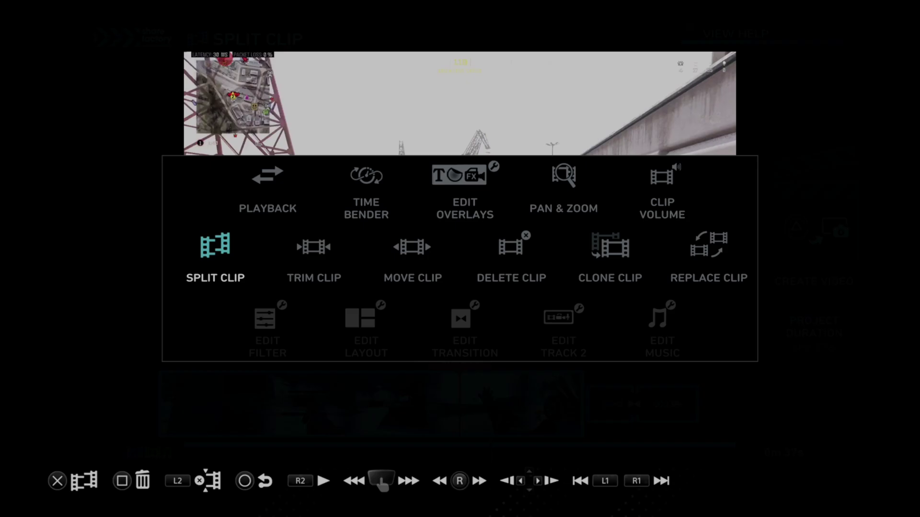
pyautogui.press('Return')
pyautogui.press('Left')
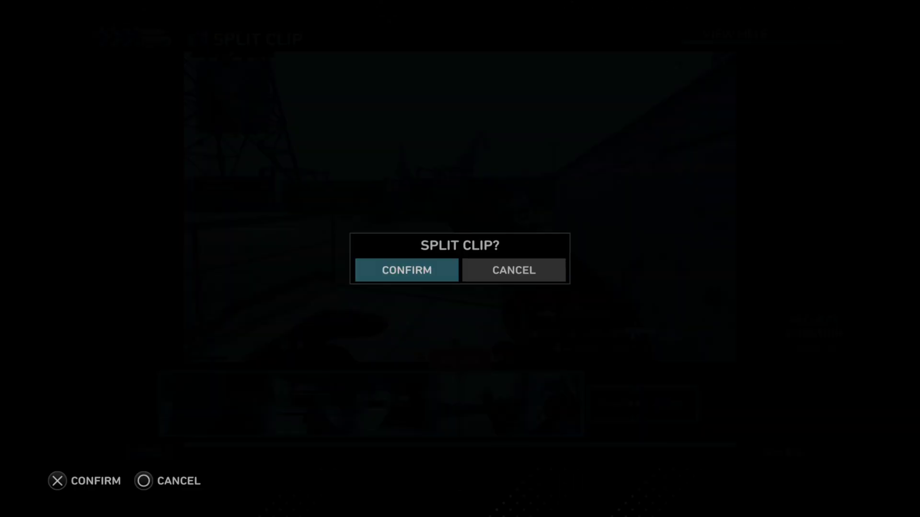
pyautogui.press('Return')
# - Add a second split at 0m 22s and return to the editor
pyautogui.press('Left')
pyautogui.press('Right')
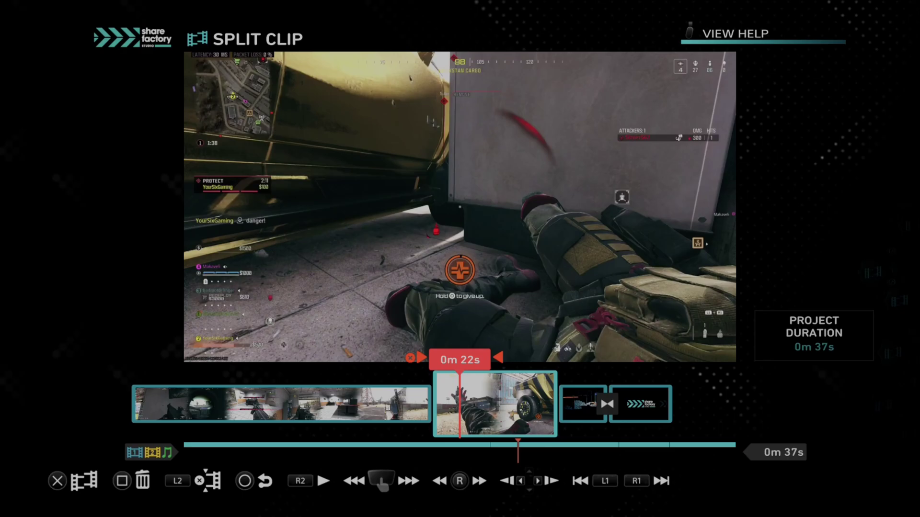
pyautogui.press('Left')
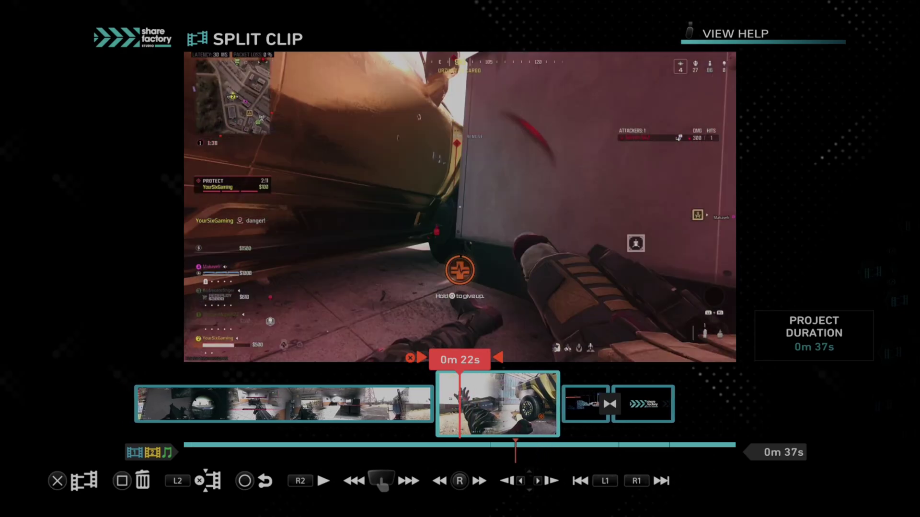
pyautogui.press('Return')
pyautogui.press('Left')
pyautogui.press('Return')
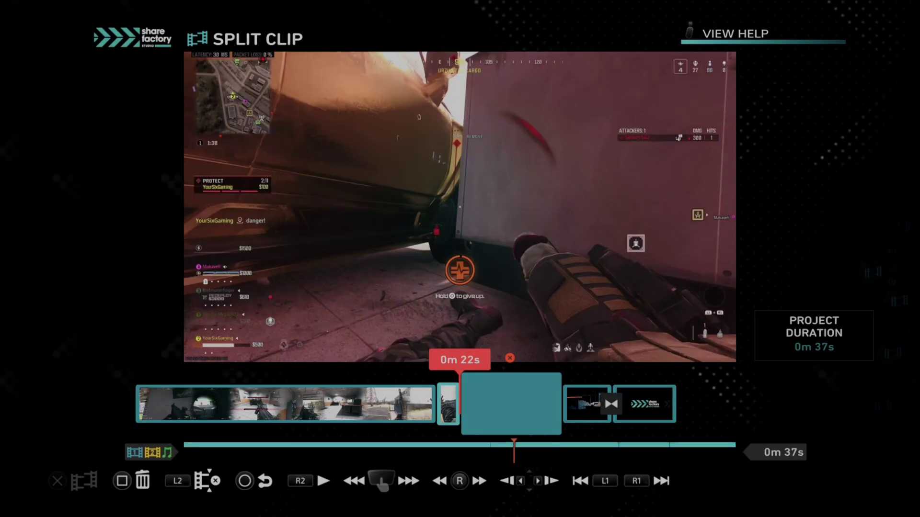
pyautogui.press('Left')
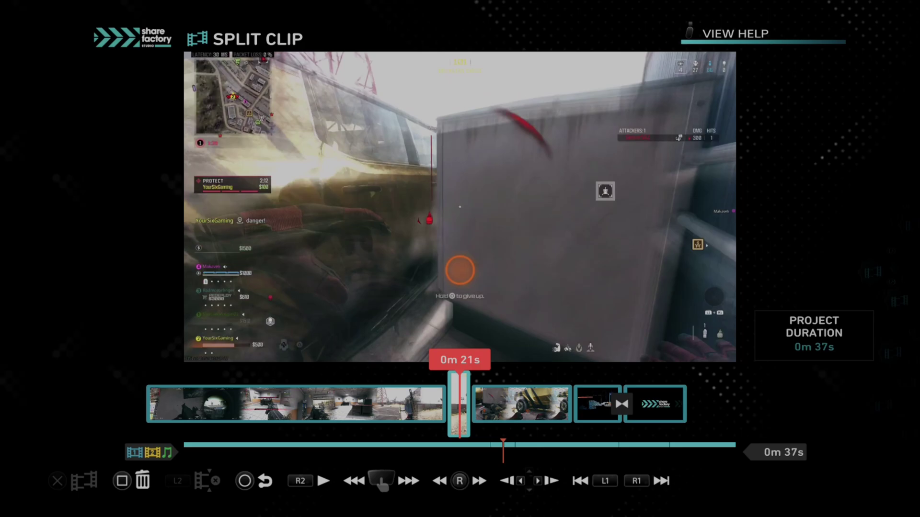
pyautogui.press('Escape')
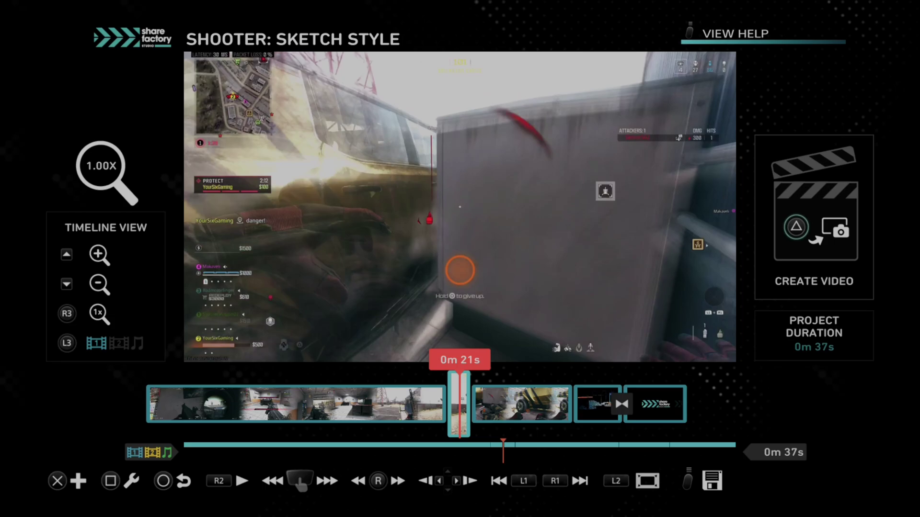
# - Set the short section's Pan & Zoom to about 218% and accept it
pyautogui.press('Return')
pyautogui.press('Right')
pyautogui.press('Right')
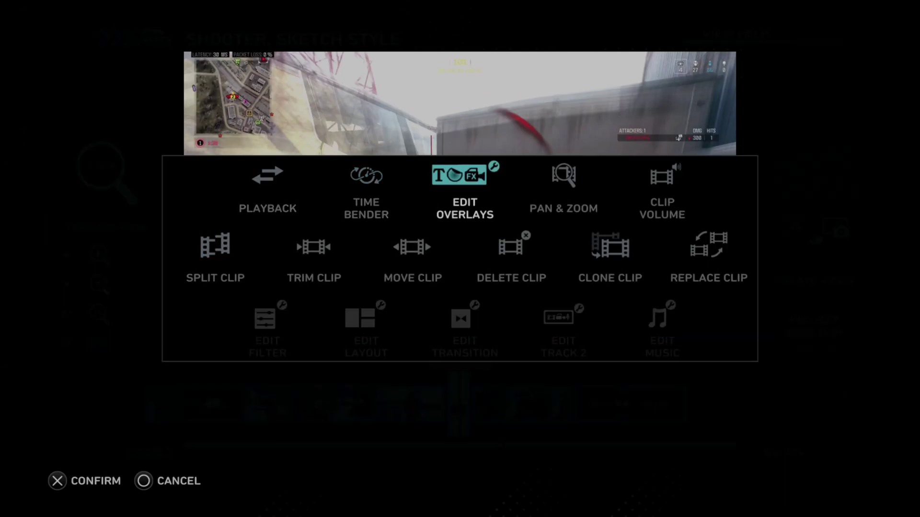
pyautogui.press('Right')
pyautogui.press('Return')
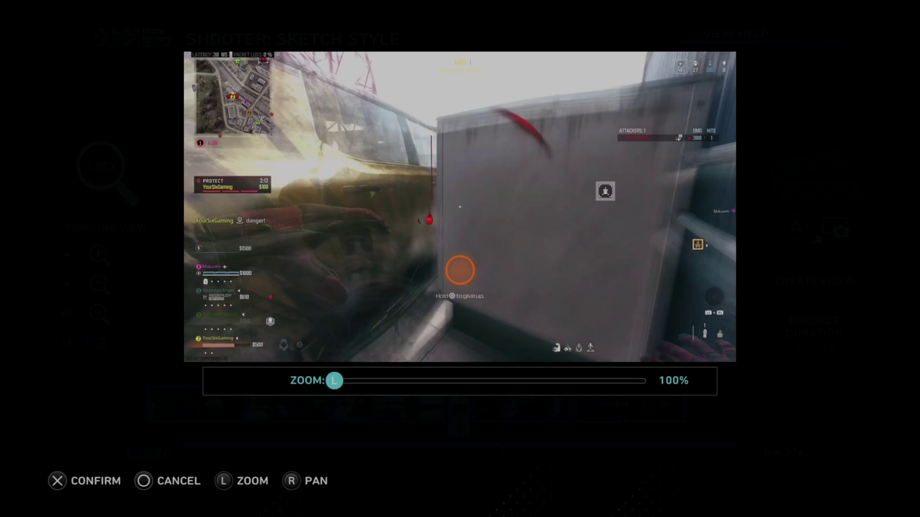
pyautogui.press('Right')
pyautogui.press('Right')
pyautogui.press('Right')
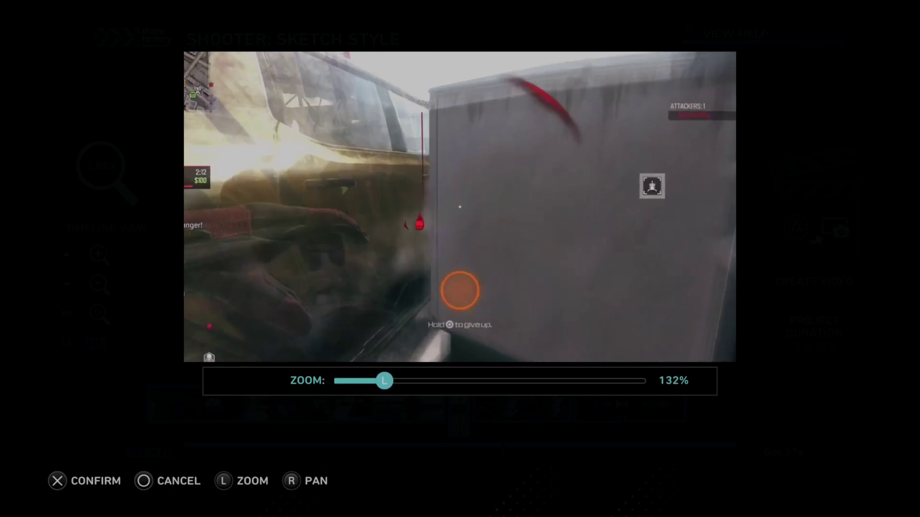
pyautogui.press('Right')
pyautogui.press('Right')
pyautogui.press('Right')
pyautogui.press('Right')
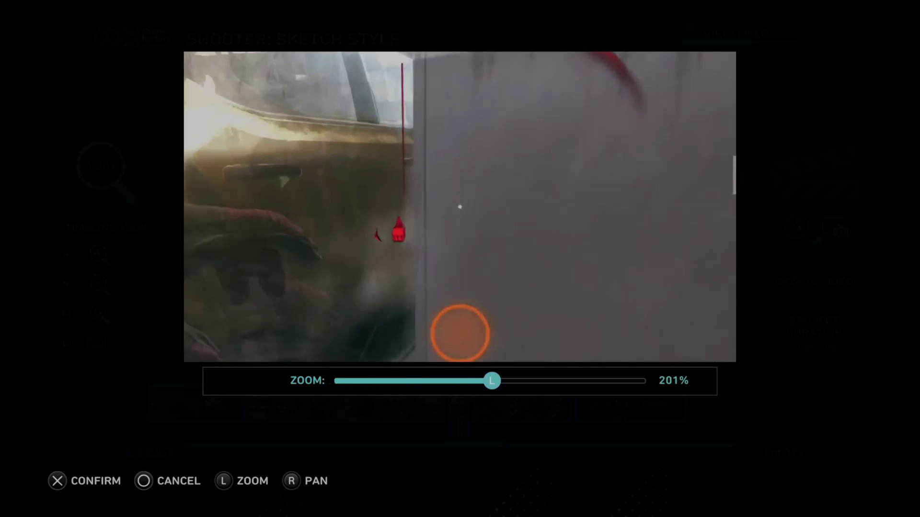
pyautogui.press('Right')
pyautogui.press('Left')
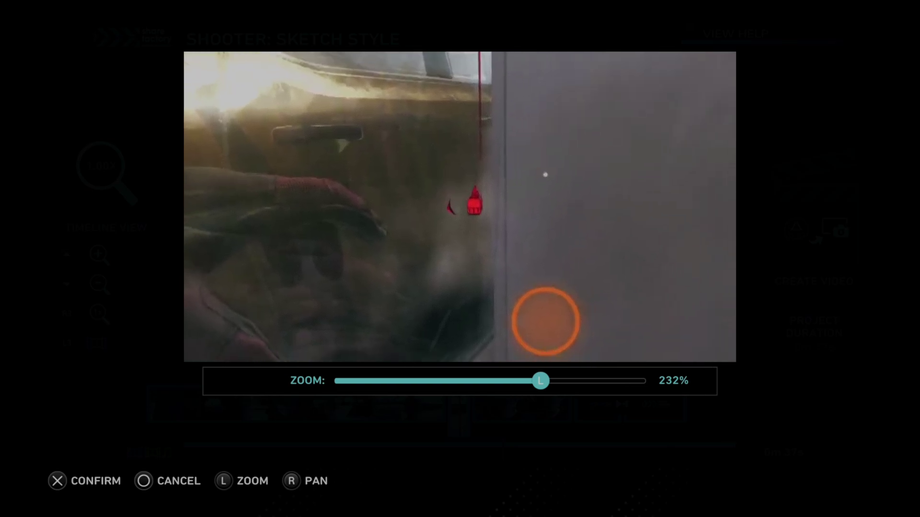
pyautogui.press('Left')
pyautogui.scroll(-3, 460, 206)
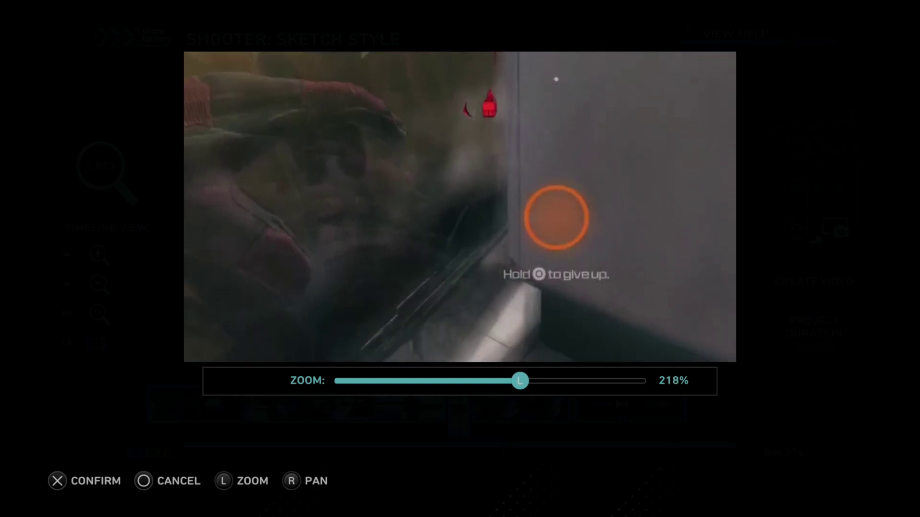
pyautogui.press('Return')
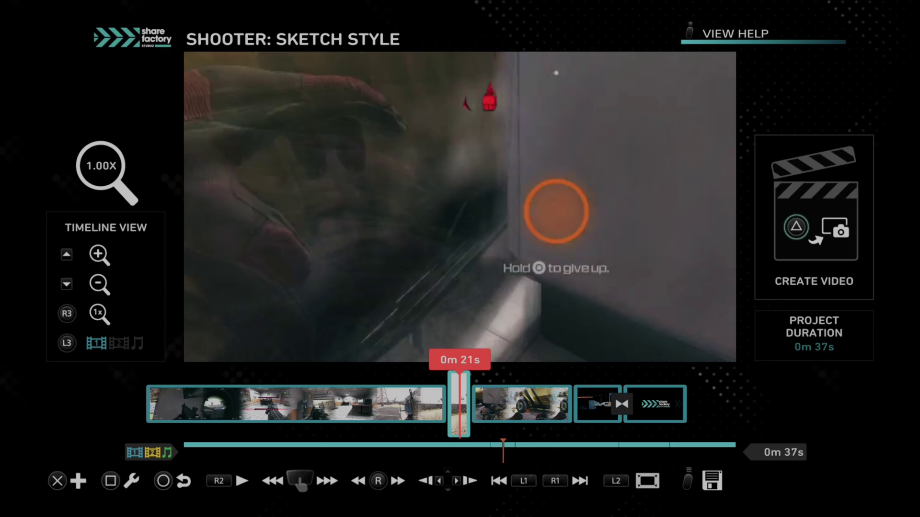
# - Replay the zoomed section, then select the 2m 59s Call of Duty clip in the library
pyautogui.press('Left')
pyautogui.press('space')
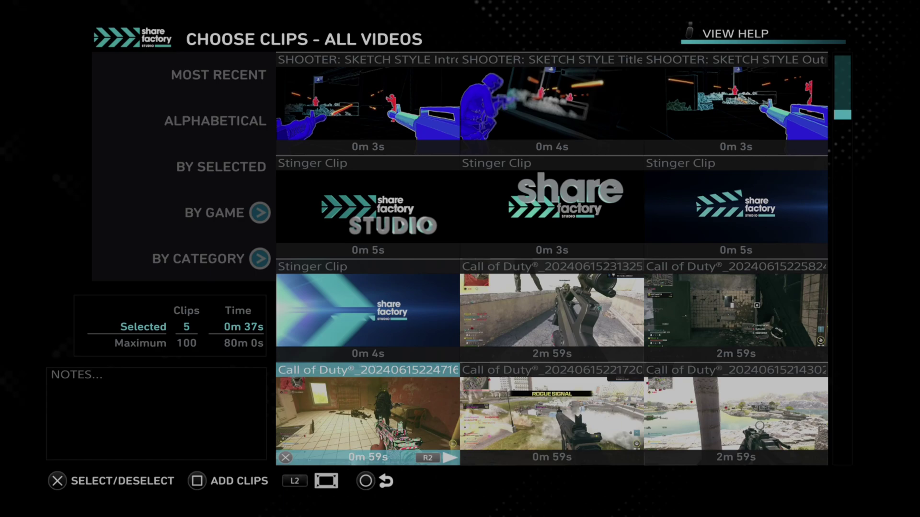
pyautogui.press('Right')
pyautogui.press('Down')
pyautogui.press('Down')
pyautogui.press('Up')
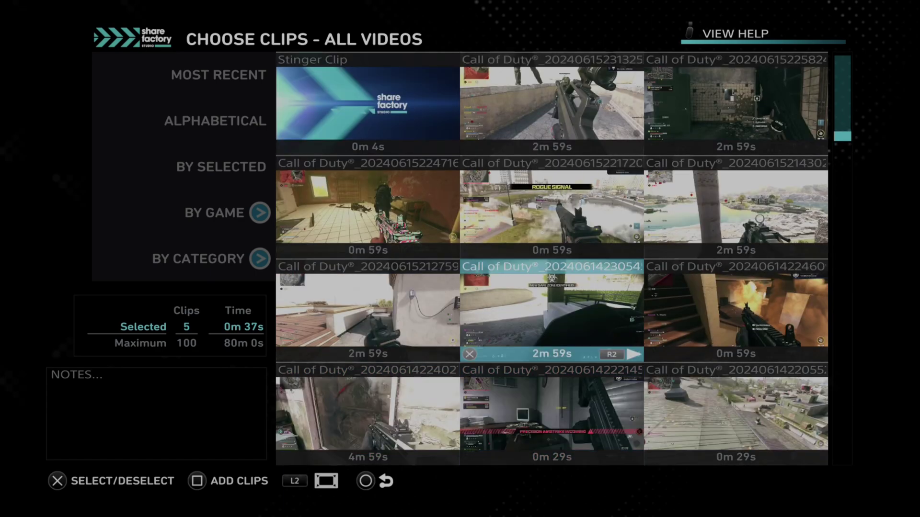
pyautogui.press('Right')
pyautogui.press('Up')
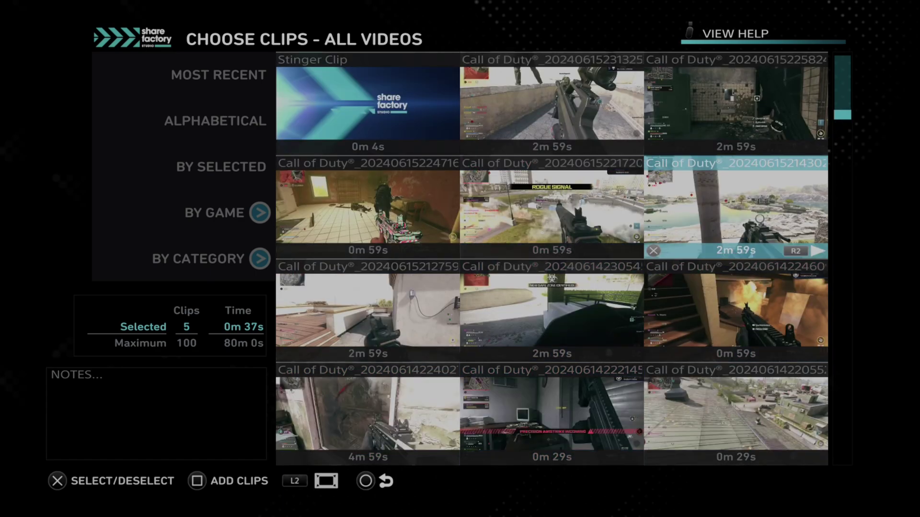
# - Add the selected clip to the timeline and scrub back to 1m 40s
pyautogui.press('s')
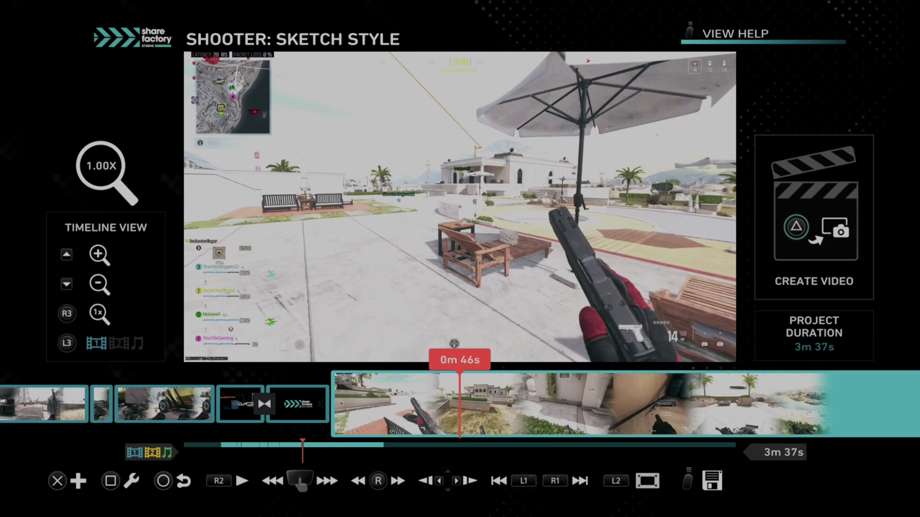
pyautogui.press('Right')
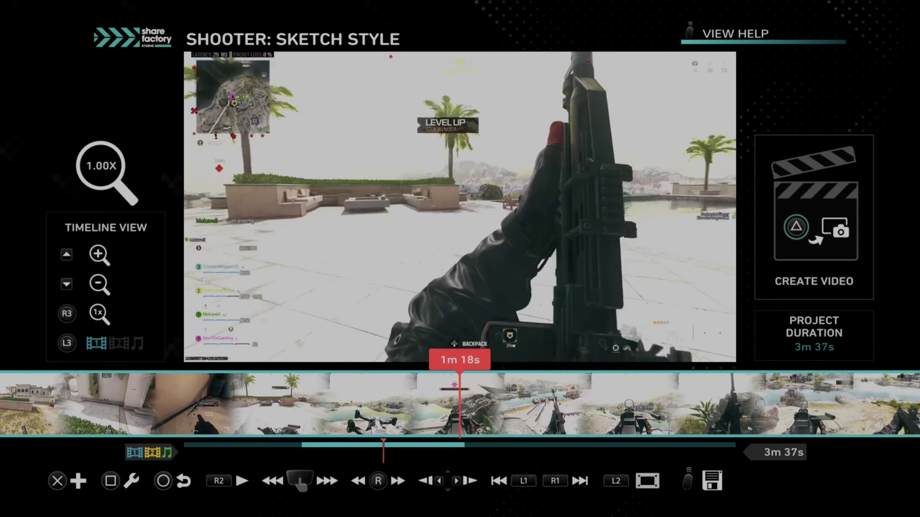
pyautogui.press('Left')
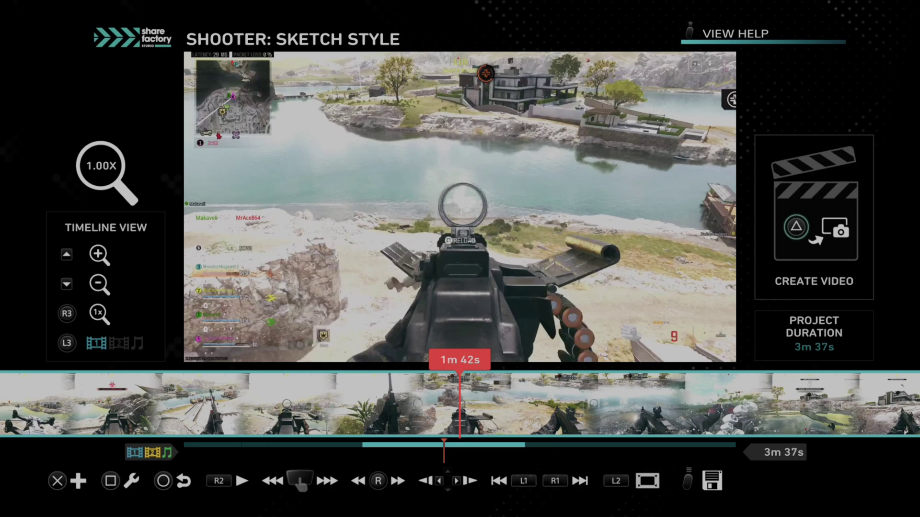
pyautogui.press('Left')
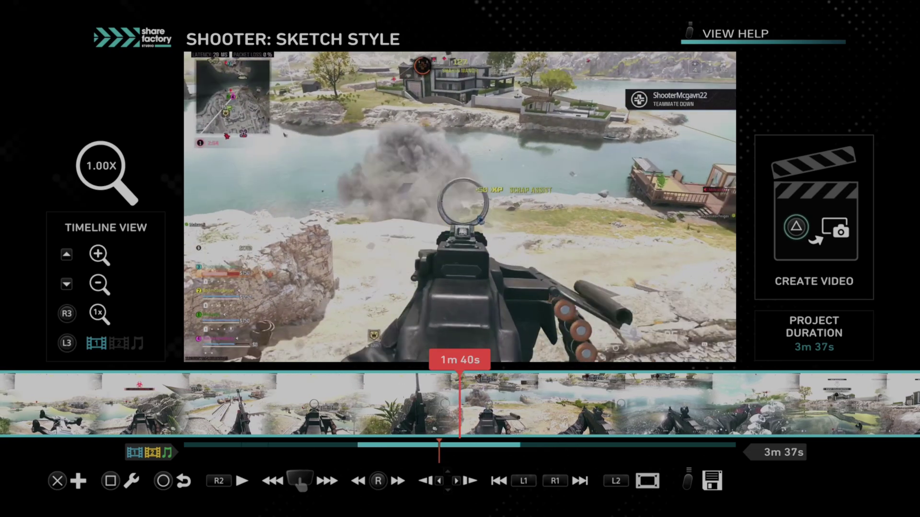
# - Split the new gameplay clip at 1m 37s and move into the second piece
pyautogui.press('Left')
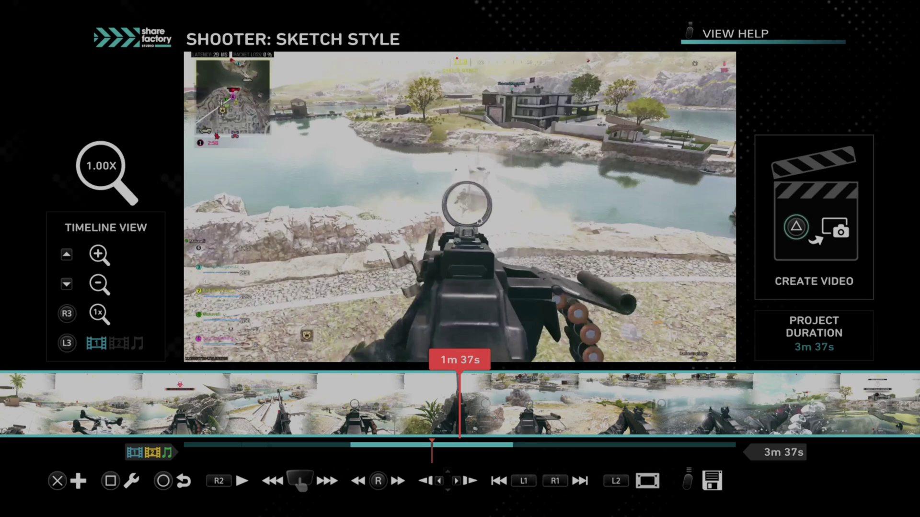
pyautogui.press('Return')
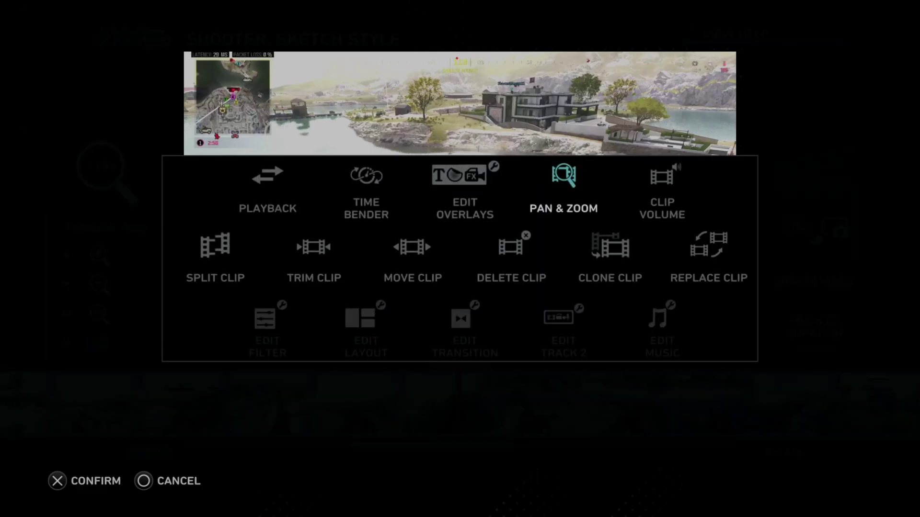
pyautogui.press('Return')
pyautogui.press('Return')
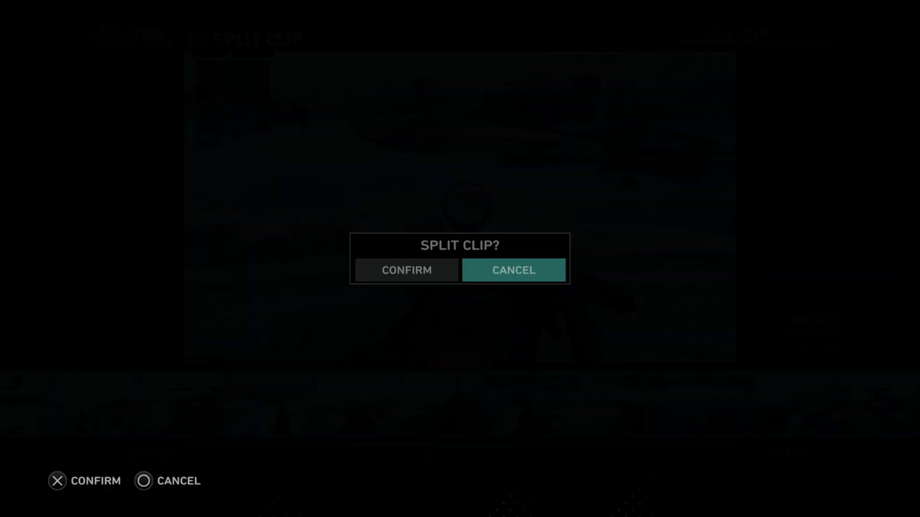
pyautogui.press('Left')
pyautogui.press('Return')
pyautogui.press('Right')
pyautogui.press('Right')
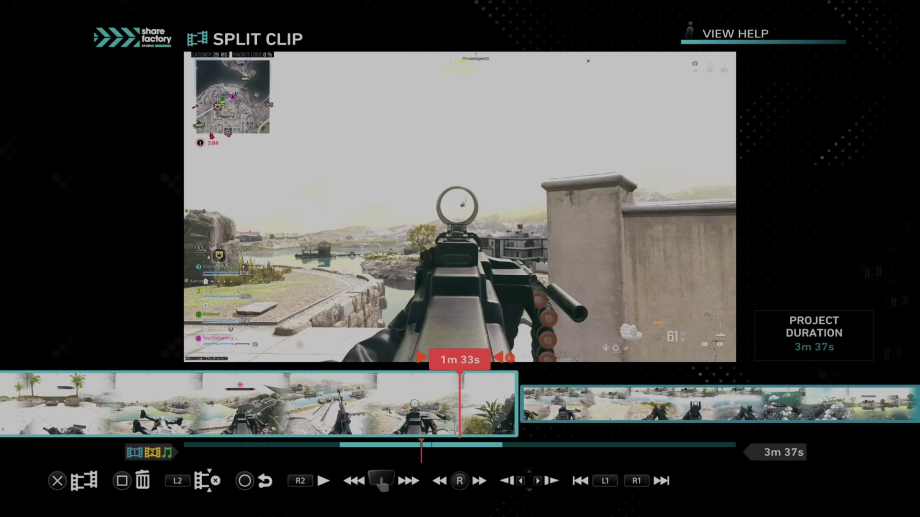
pyautogui.press('Right')
pyautogui.press('Left')
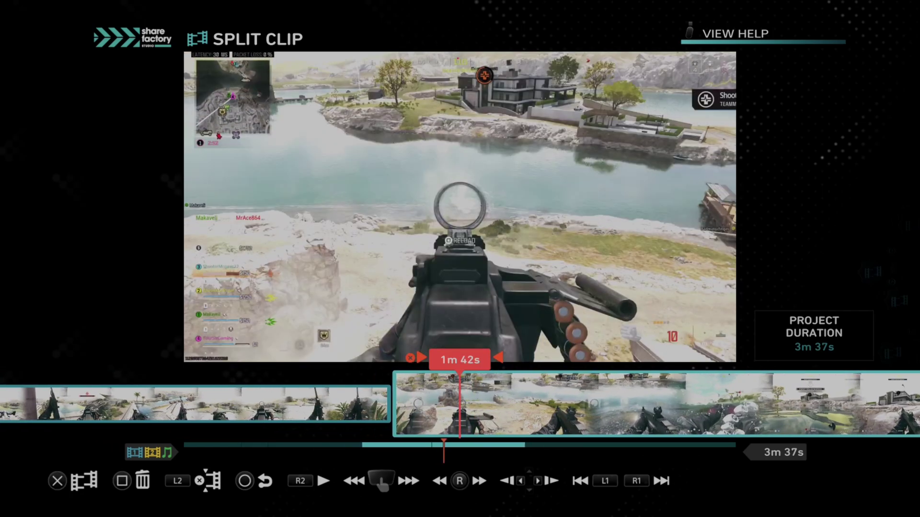
pyautogui.press('Right')
# - Delete the second clip, cutting the project to 1m 37s, and scrub the remaining footage
pyautogui.press('Delete')
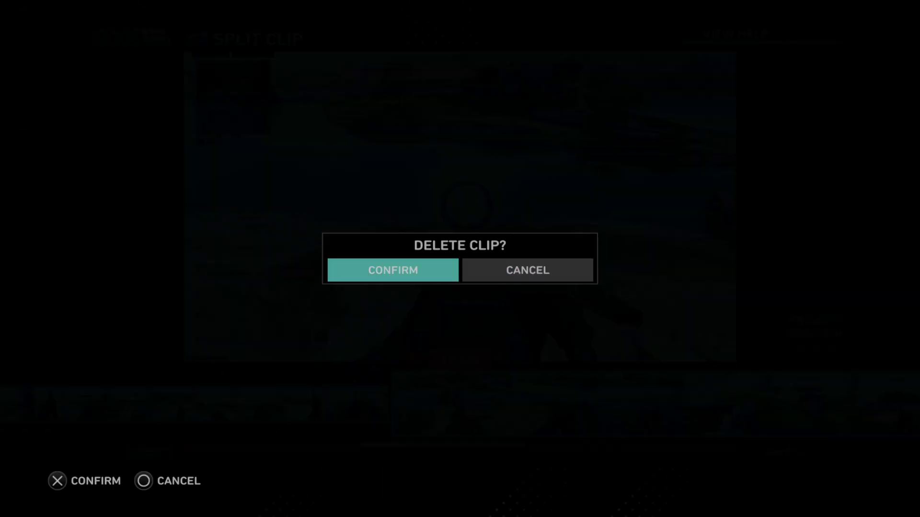
pyautogui.press('Return')
pyautogui.press('Right')
pyautogui.press('Right')
pyautogui.press('Right')
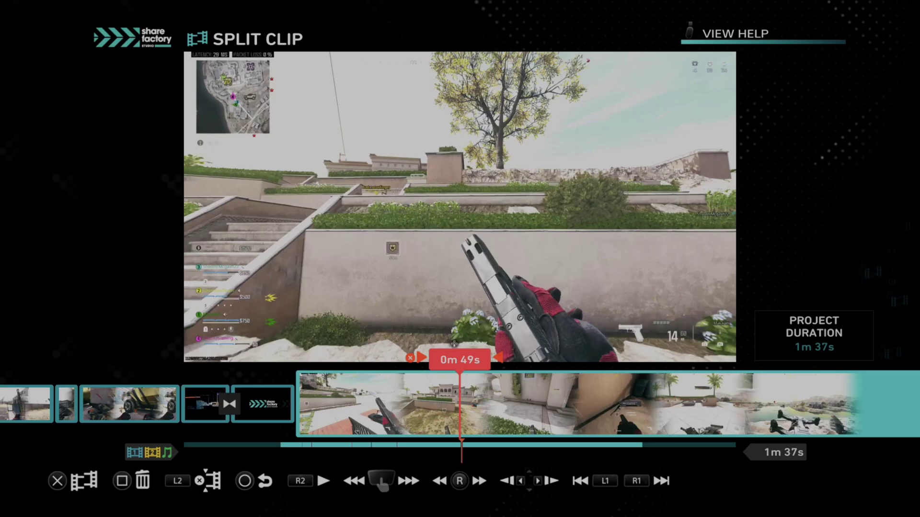
pyautogui.press('Left')
pyautogui.press('Left')
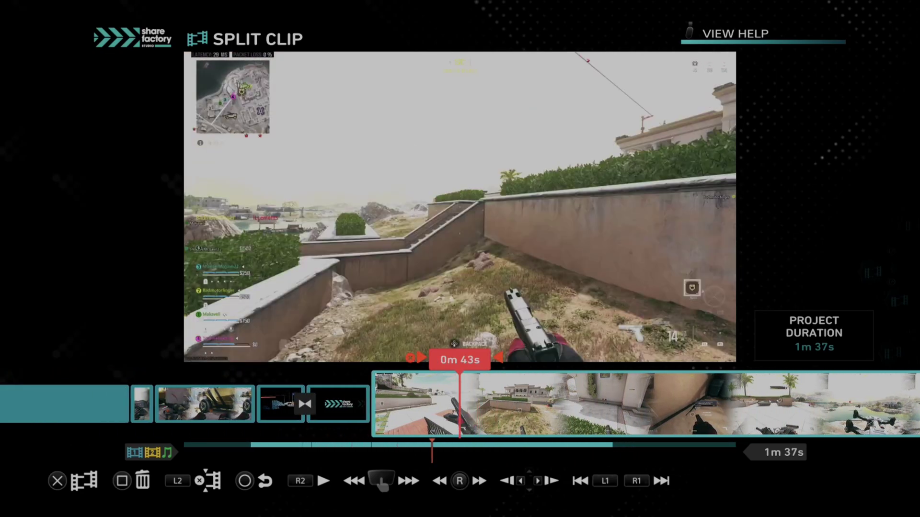
pyautogui.press('Left')
pyautogui.press('Left')
pyautogui.press('Right')
pyautogui.press('Right')
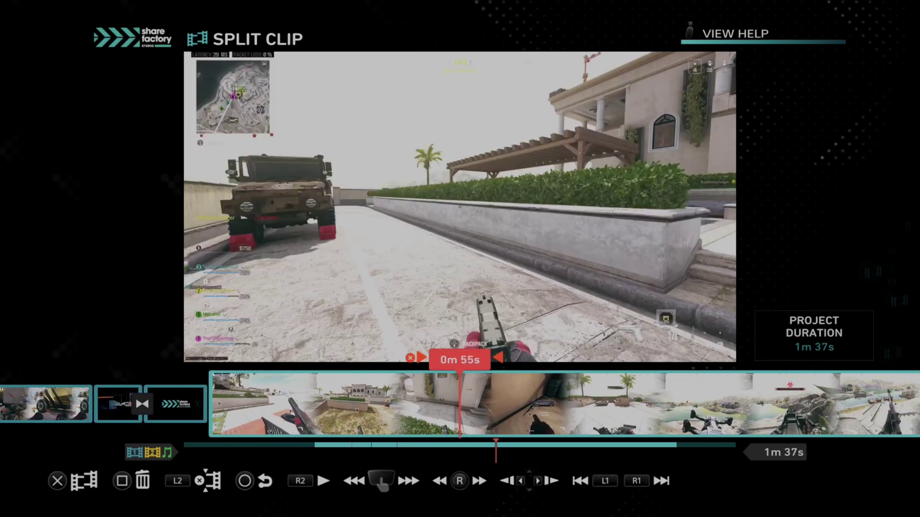
pyautogui.press('Right')
pyautogui.press('Right')
pyautogui.press('Right')
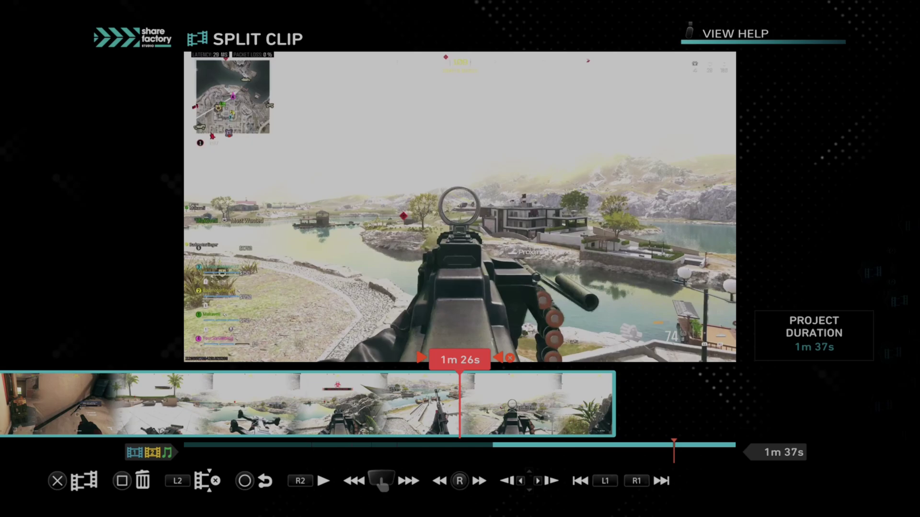
pyautogui.press('Escape')
# - Split the clip at 1m 24s and again near 1m 30s to isolate a short section
pyautogui.press('Return')
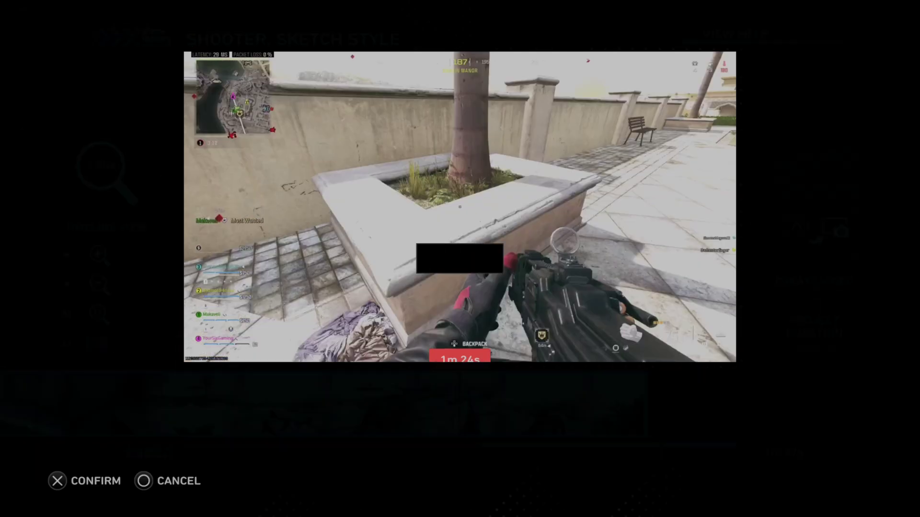
pyautogui.press('Return')
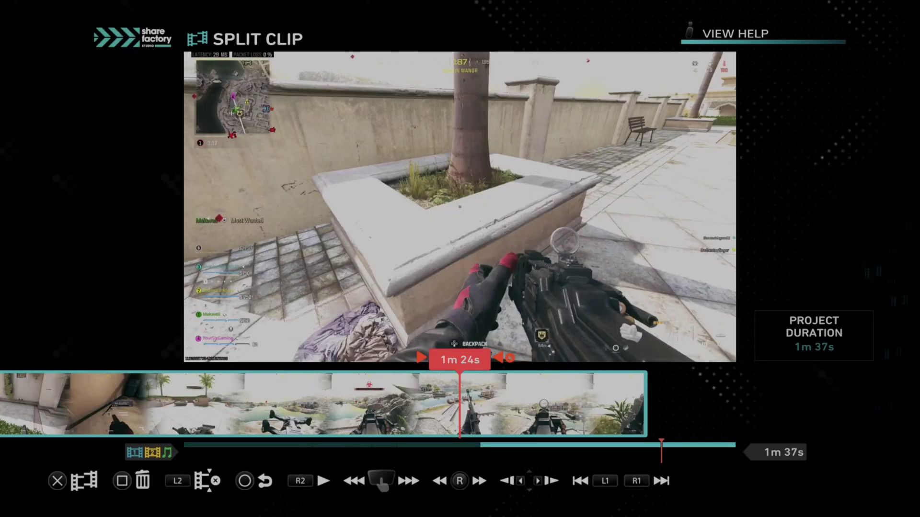
pyautogui.press('Return')
pyautogui.press('Left')
pyautogui.press('Return')
pyautogui.press('Right')
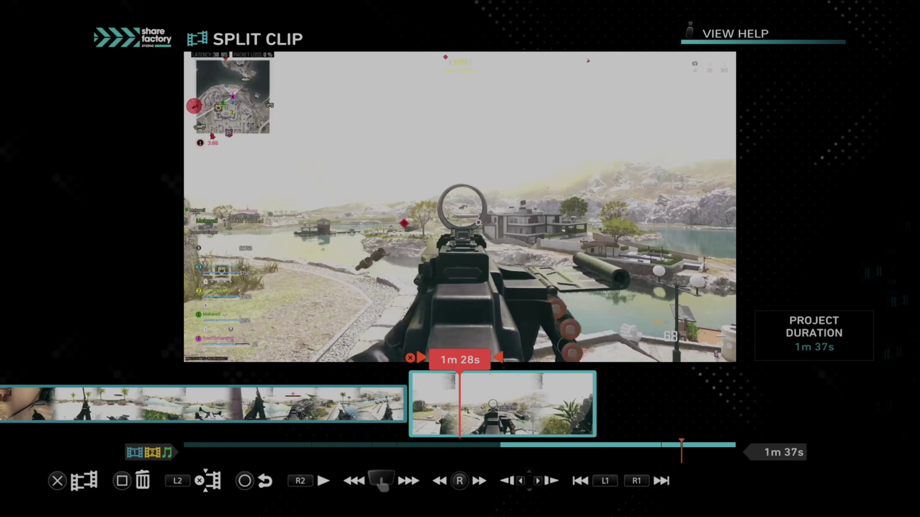
pyautogui.press('Right')
pyautogui.press('Return')
pyautogui.press('Return')
pyautogui.press('Left')
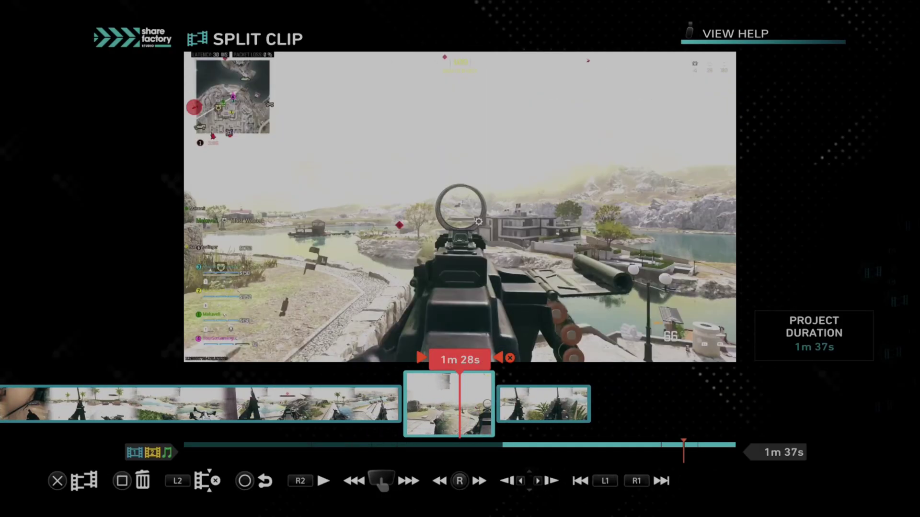
# - Zoom the short clip at 1m 27s to 300% with Pan & Zoom
pyautogui.press('Escape')
pyautogui.press('Left')
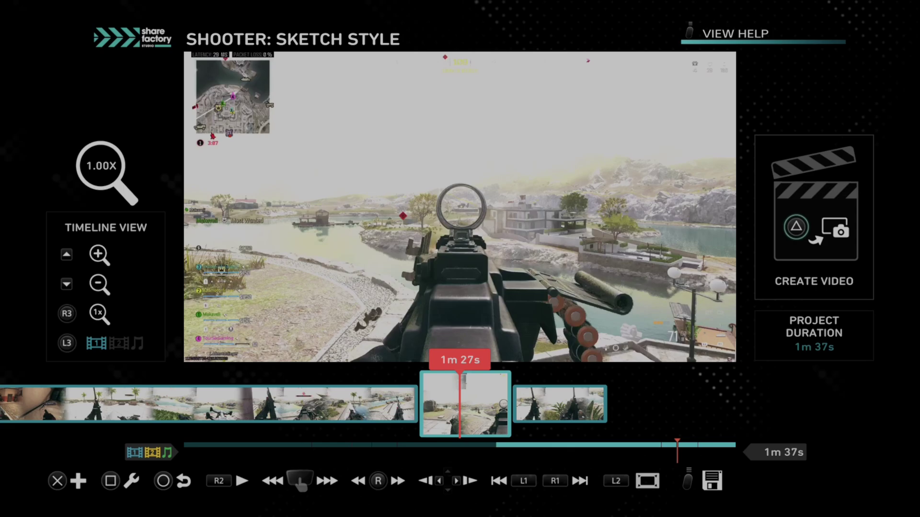
pyautogui.press('Right')
pyautogui.press('Right')
pyautogui.press('Left')
pyautogui.press('Left')
pyautogui.press('Return')
pyautogui.press('Right')
pyautogui.press('Right')
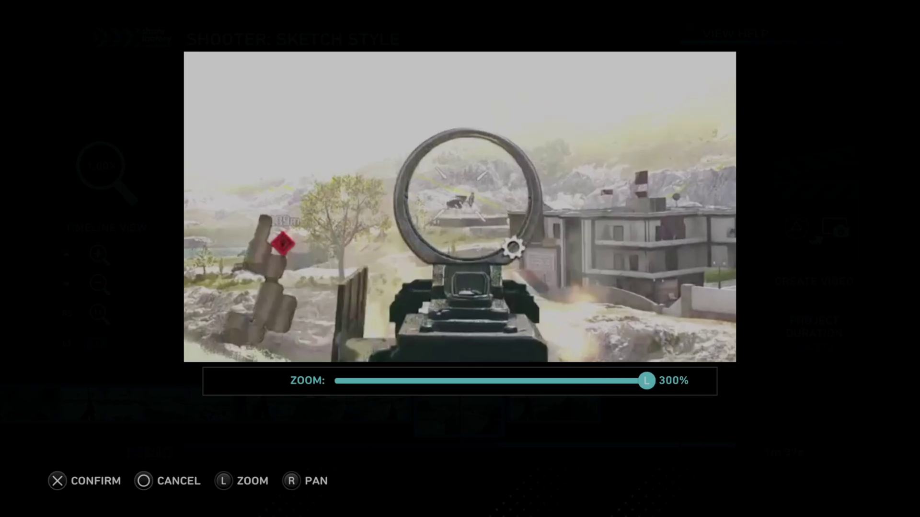
pyautogui.press('Return')
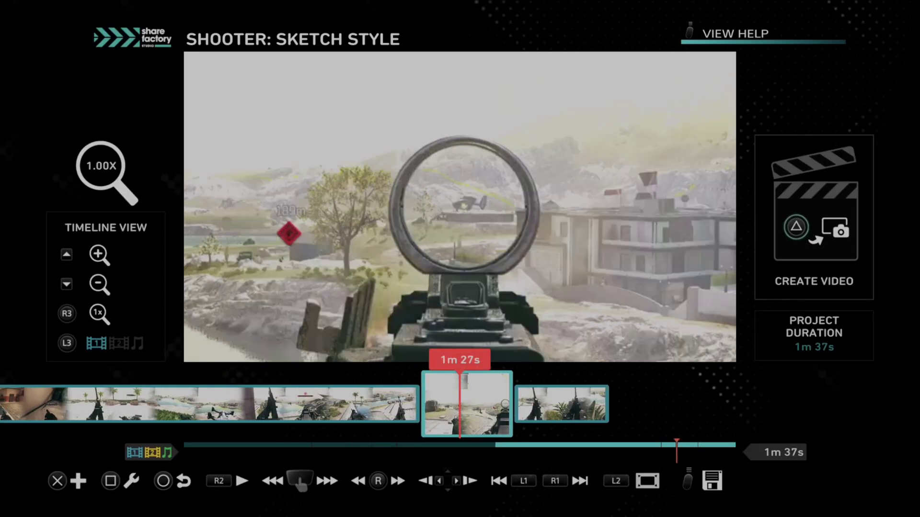
# - Step back to about 1m 23s and play the zoomed section
pyautogui.press('Left')
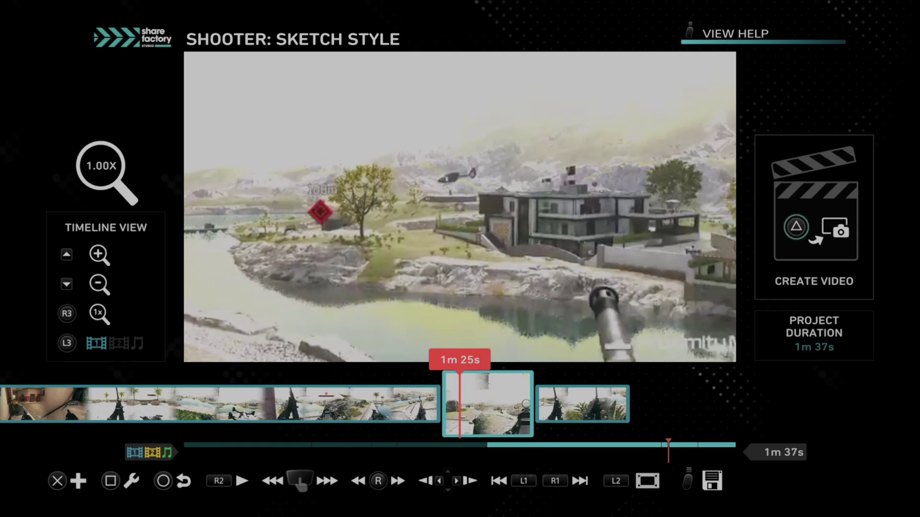
pyautogui.press('Left')
pyautogui.press('space')
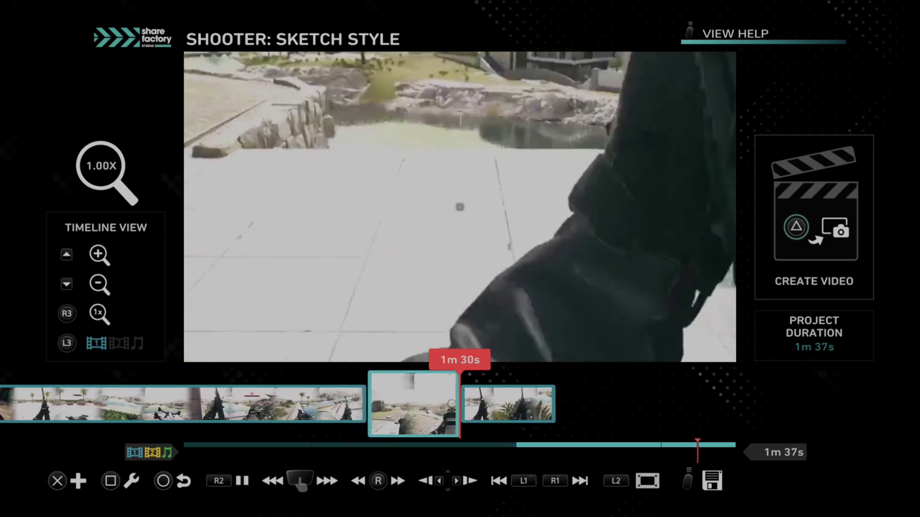
pyautogui.press('Left')
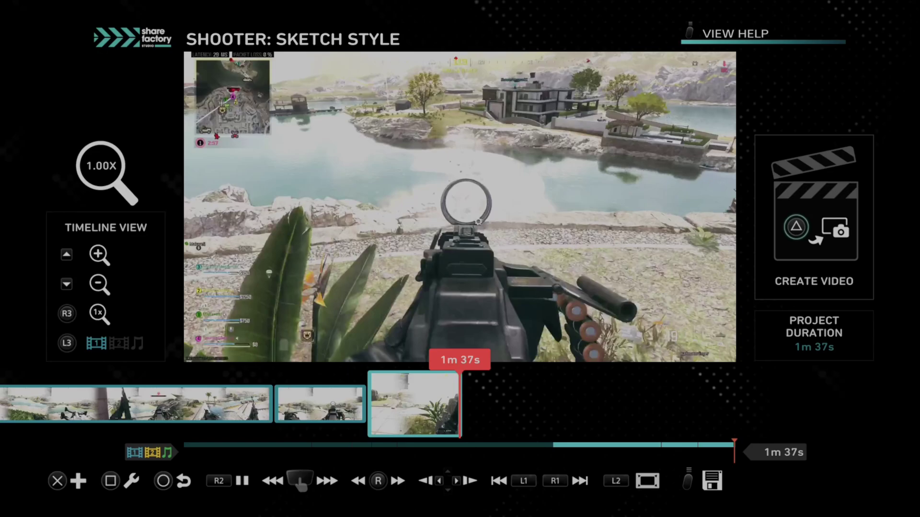
pyautogui.press('Left')
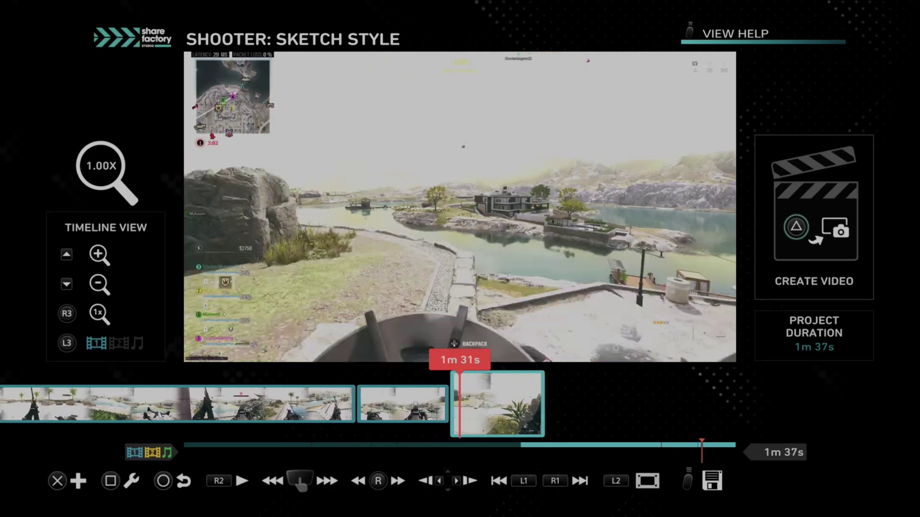
pyautogui.press('Left')
pyautogui.press('Right')
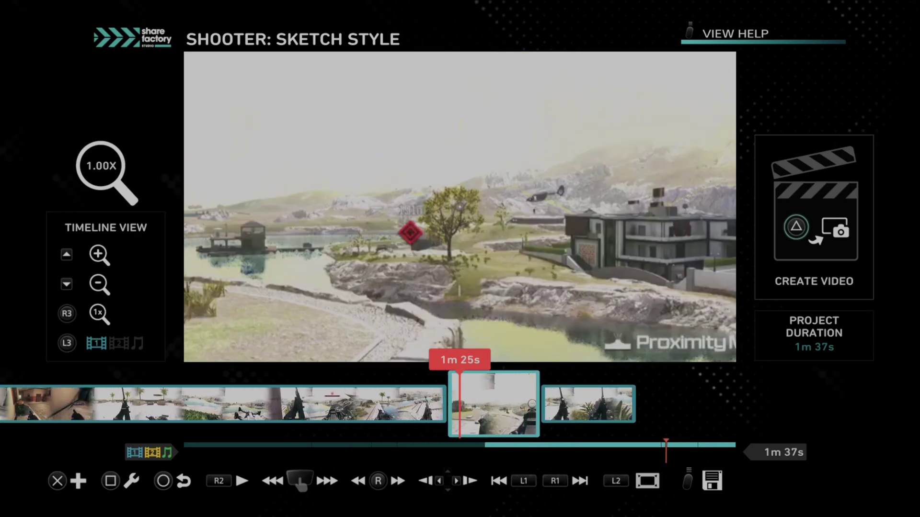
pyautogui.press('Right')
pyautogui.press('Right')
pyautogui.press('Right')
pyautogui.press('Right')
pyautogui.press('Left')
pyautogui.press('Return')
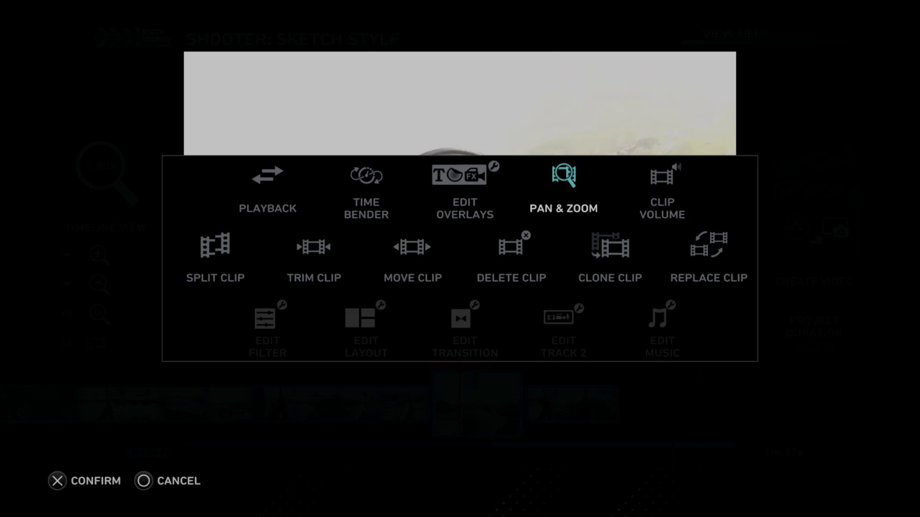
pyautogui.press('Return')
pyautogui.press('Left')
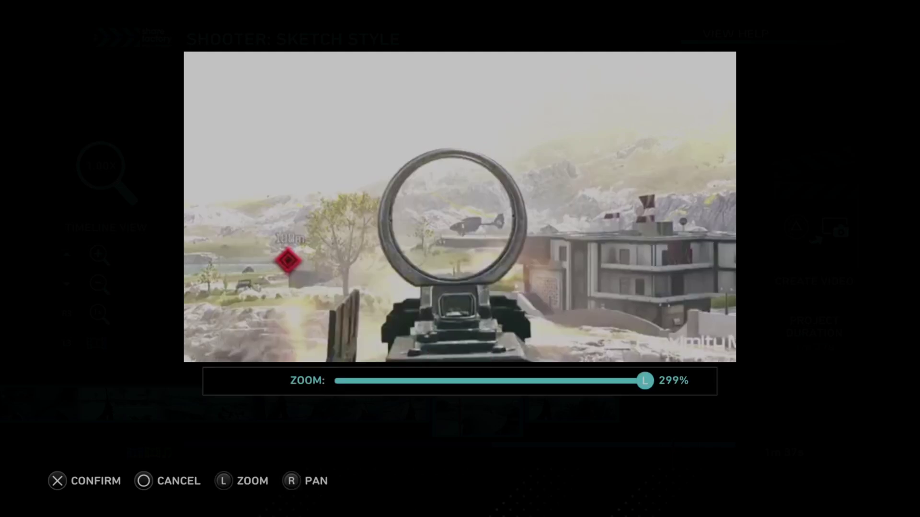
pyautogui.press('Right')
pyautogui.press('Return')
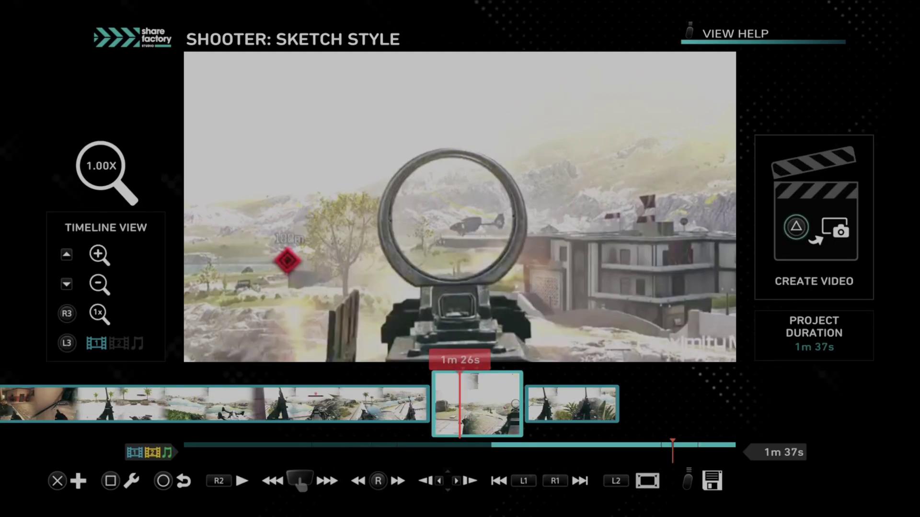
pyautogui.press('Left')
pyautogui.press('Left')
pyautogui.press('Right')
pyautogui.press('Right')
pyautogui.press('Left')
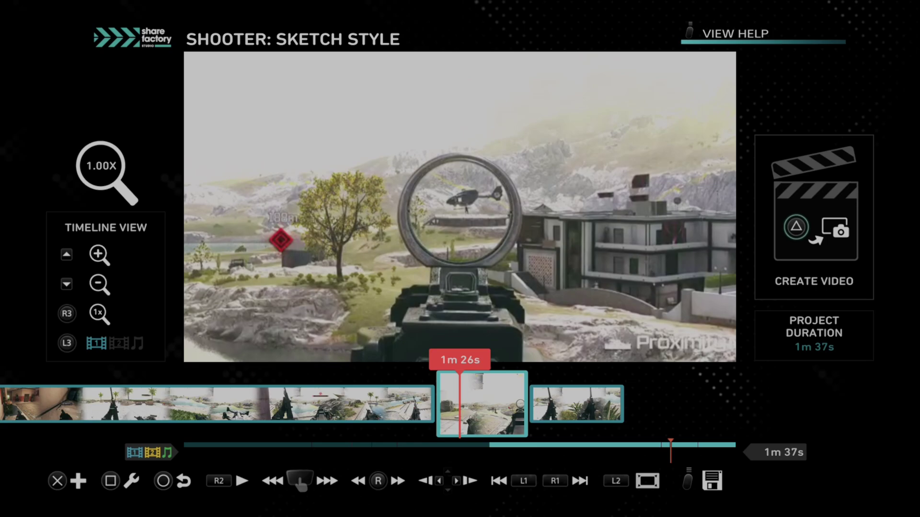
pyautogui.press('Return')
pyautogui.press('Right')
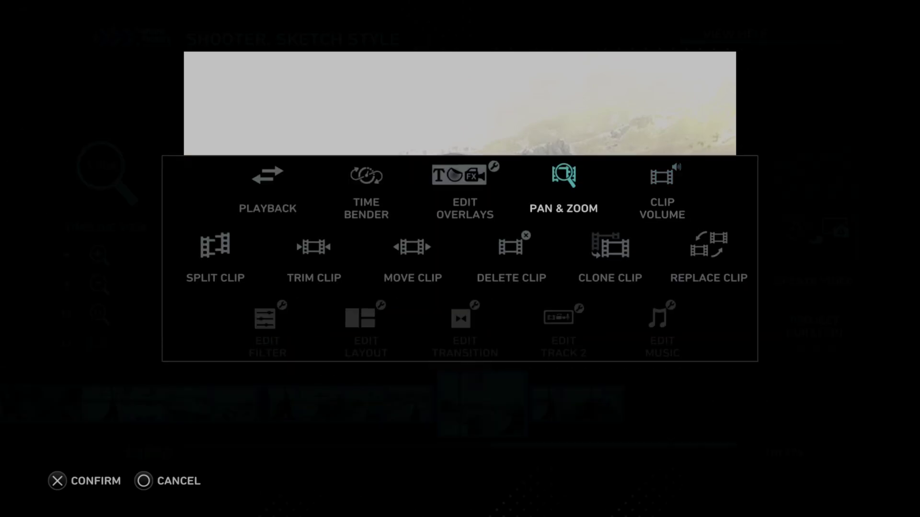
pyautogui.press('Escape')
pyautogui.press('Right')
pyautogui.press('Right')
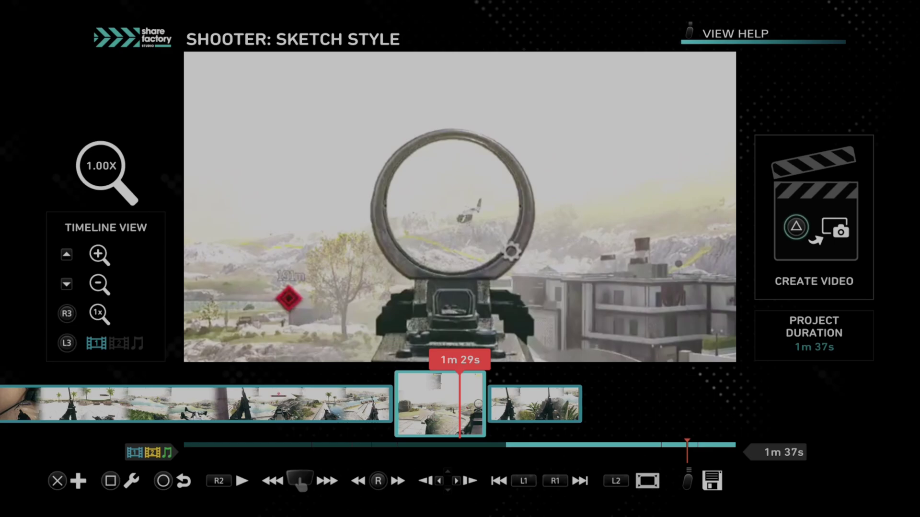
pyautogui.press('Return')
pyautogui.press('Left')
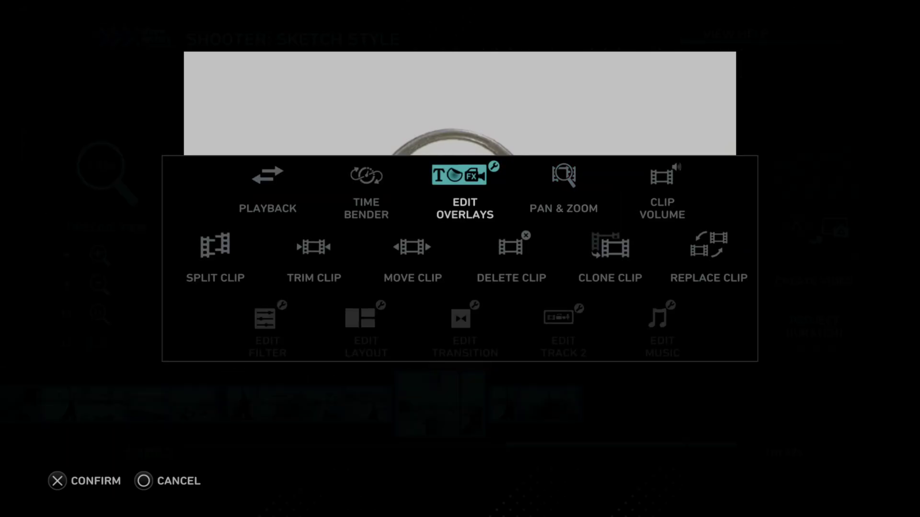
pyautogui.press('Right')
pyautogui.press('Escape')
pyautogui.press('Right')
pyautogui.press('Left')
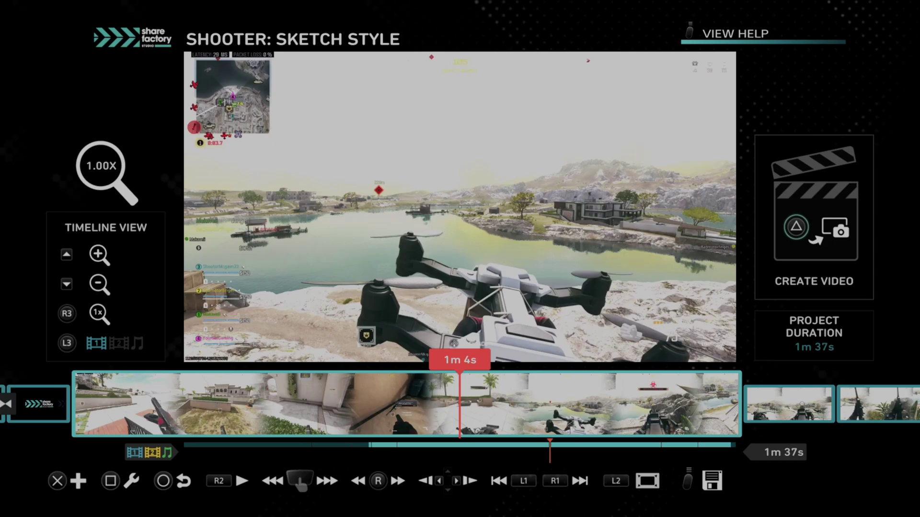